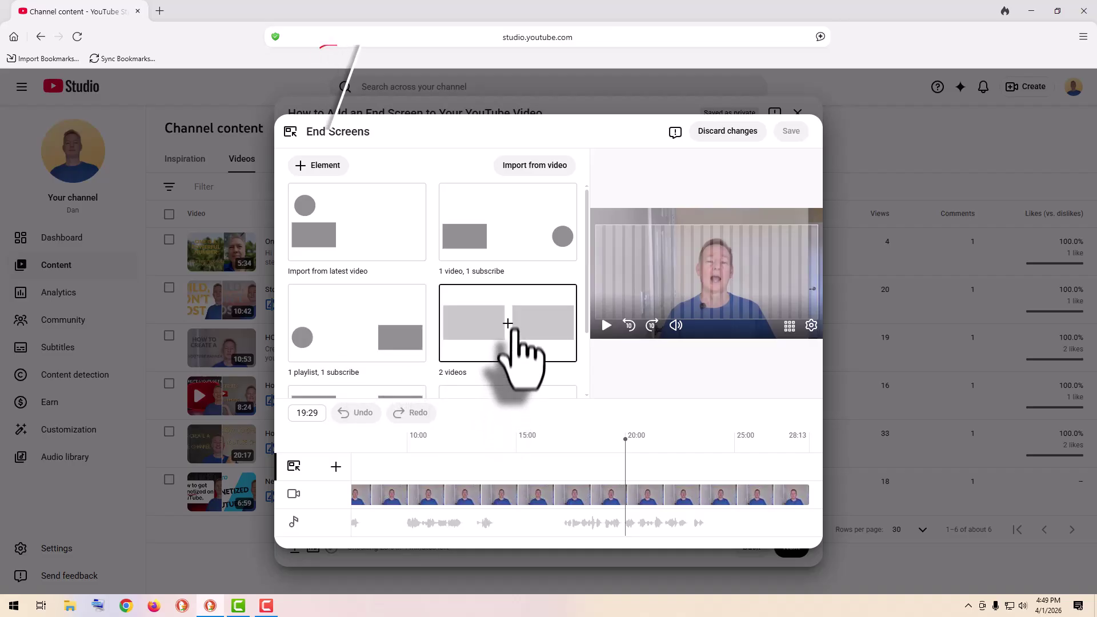
# Step: Apply the "1 video, 1 subscribe" end screen template and have both elements start at 20:00
pyautogui.click(510, 252)
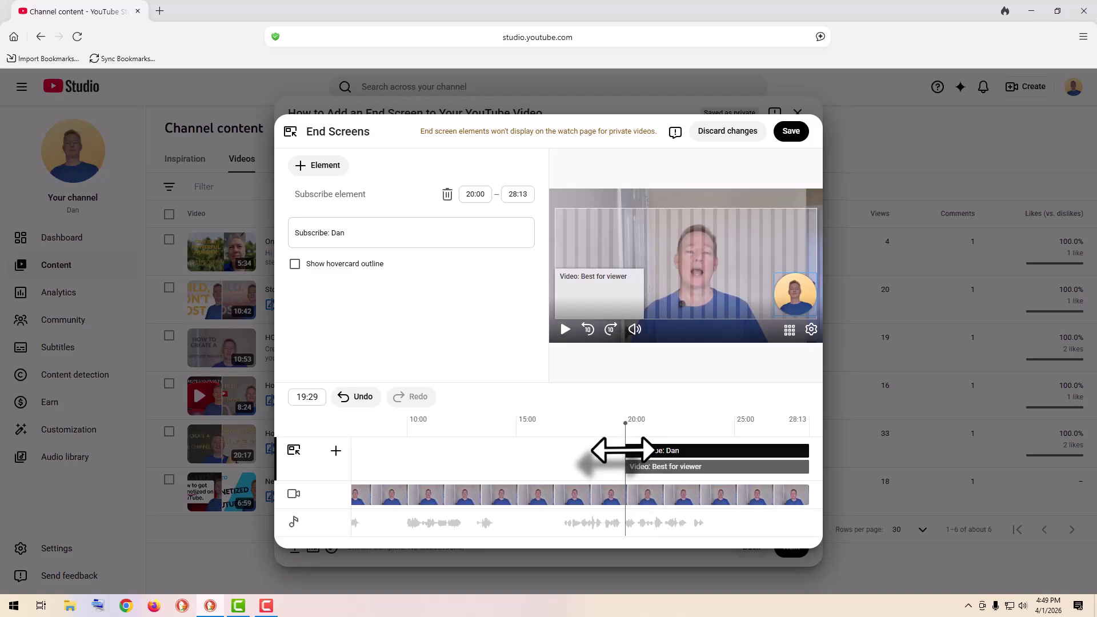
pyautogui.moveTo(619, 450)
pyautogui.mouseDown()
pyautogui.moveTo(694, 448)
pyautogui.moveTo(625, 450)
pyautogui.mouseUp()
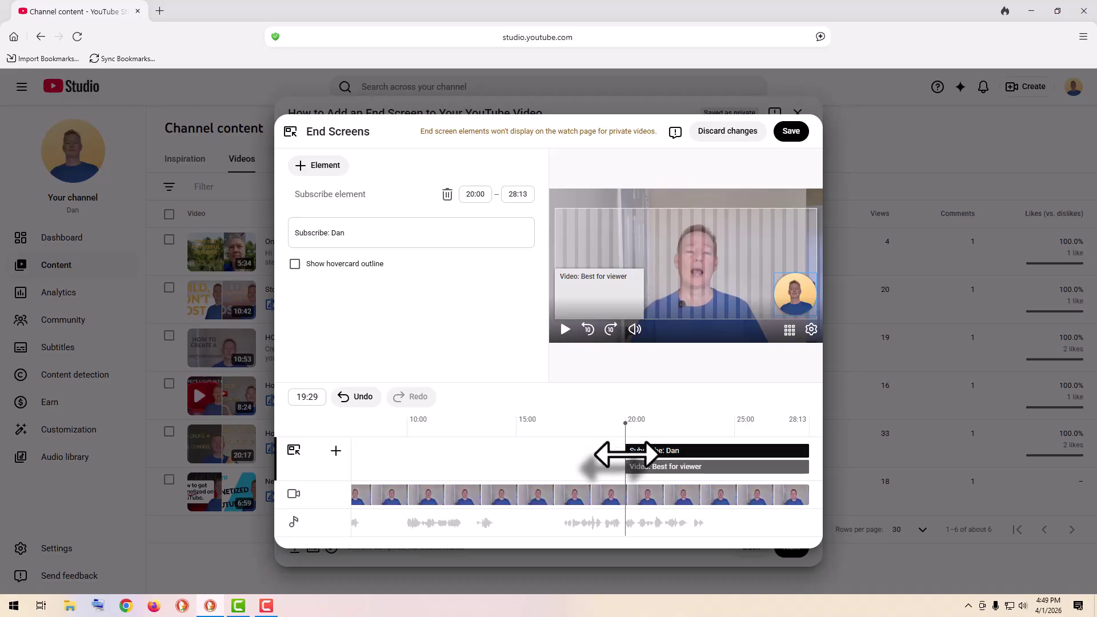
pyautogui.click(624, 467)
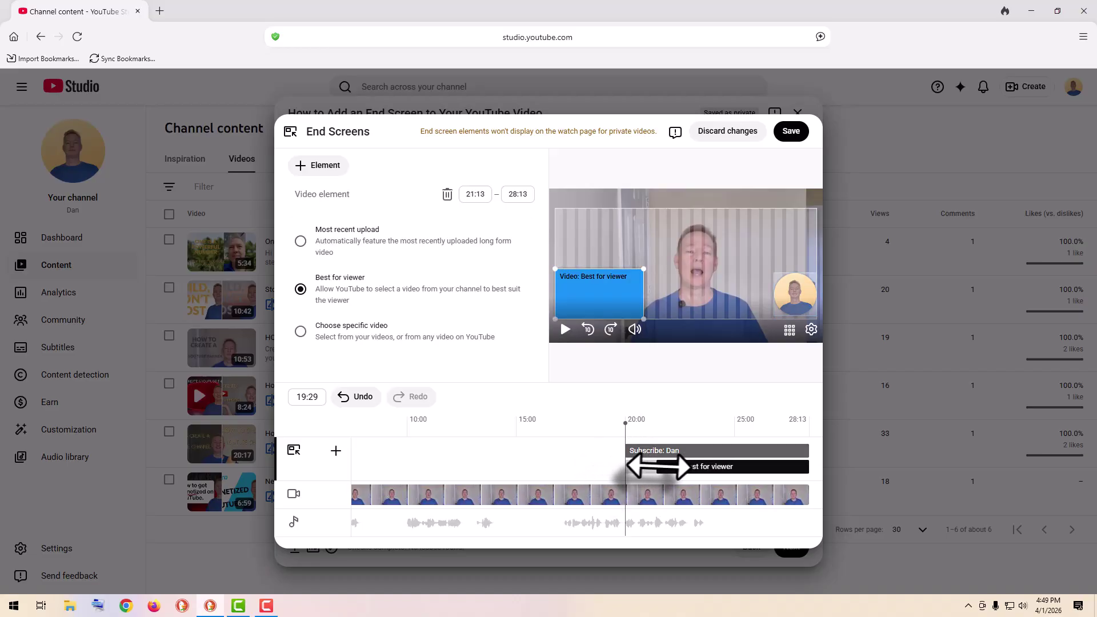
pyautogui.moveTo(657, 467); pyautogui.dragTo(626, 467)
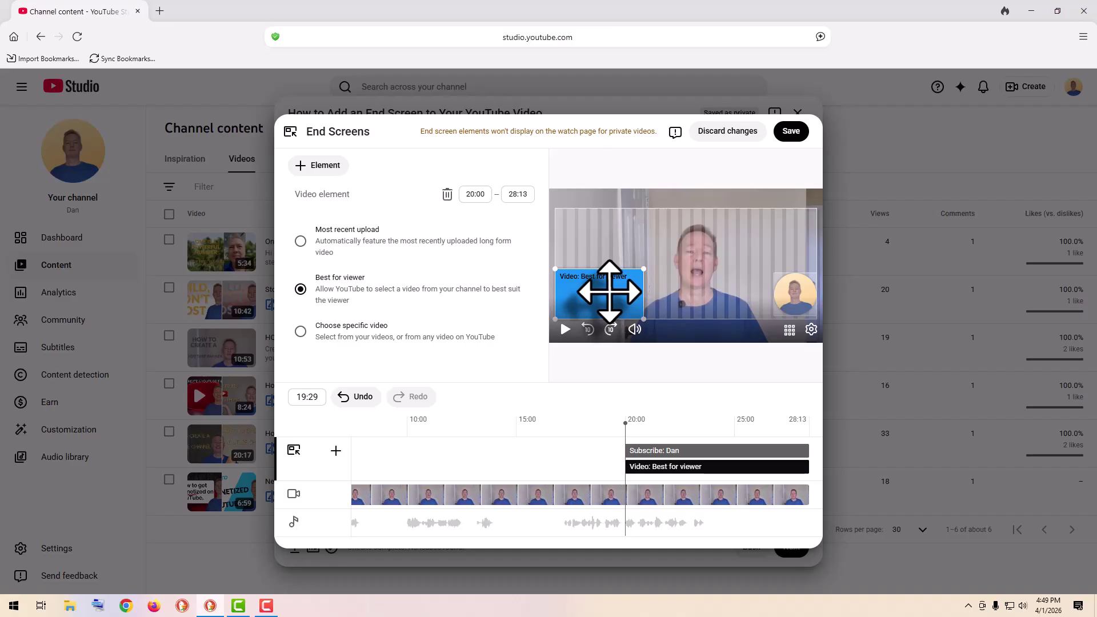
# Step: Position the video element in the upper left of the video frame and the subscribe element in its lower right
pyautogui.moveTo(610, 291); pyautogui.dragTo(725, 295)
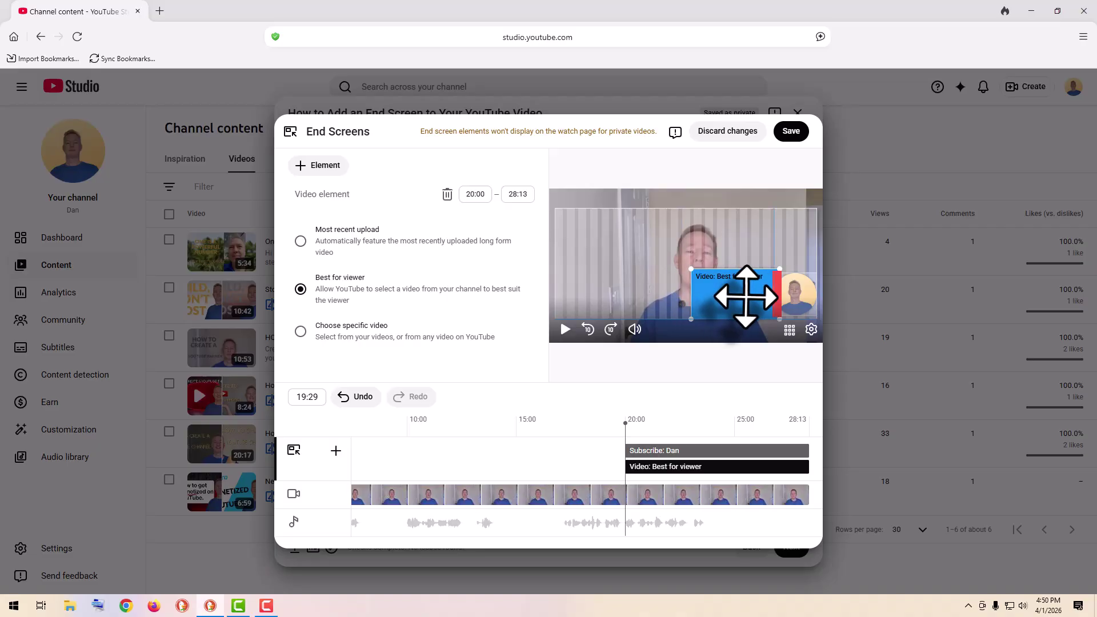
pyautogui.moveTo(795, 295); pyautogui.dragTo(706, 233)
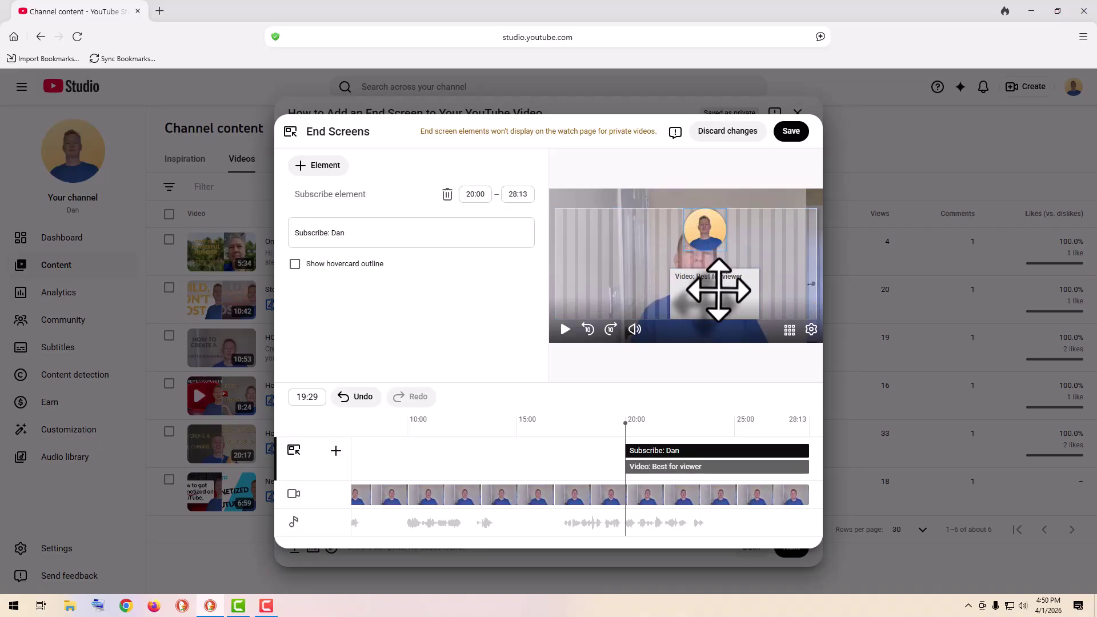
pyautogui.moveTo(718, 292); pyautogui.dragTo(770, 236)
pyautogui.moveTo(699, 236); pyautogui.dragTo(779, 299)
pyautogui.moveTo(752, 238); pyautogui.dragTo(592, 247)
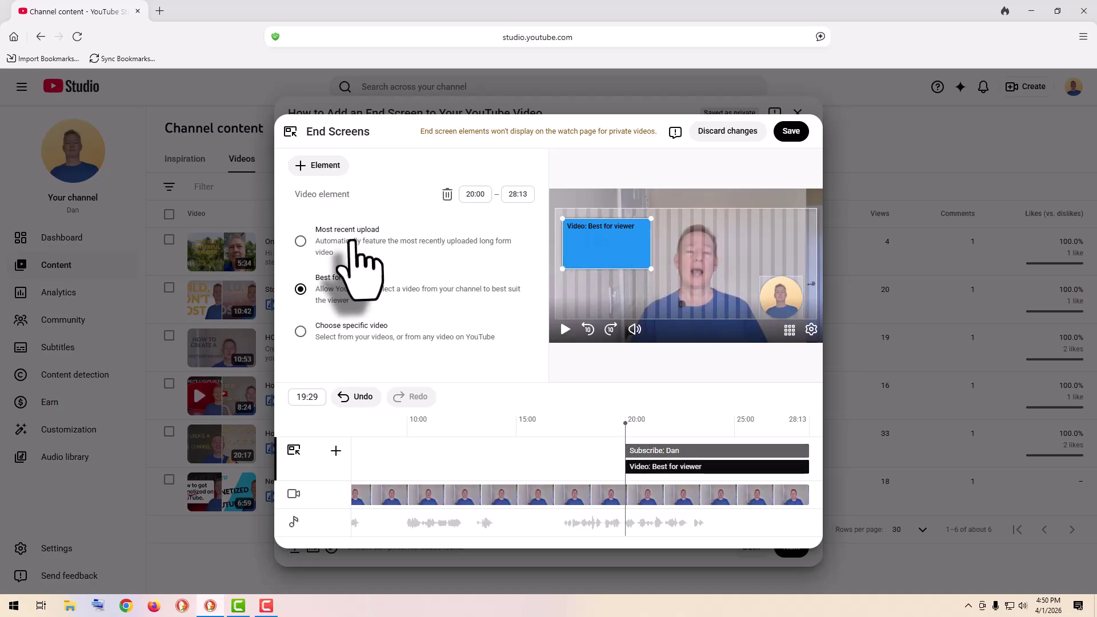
# Step: Add a second video element featuring the most recent upload to the end screen
pyautogui.click(322, 170)
pyautogui.click(320, 172)
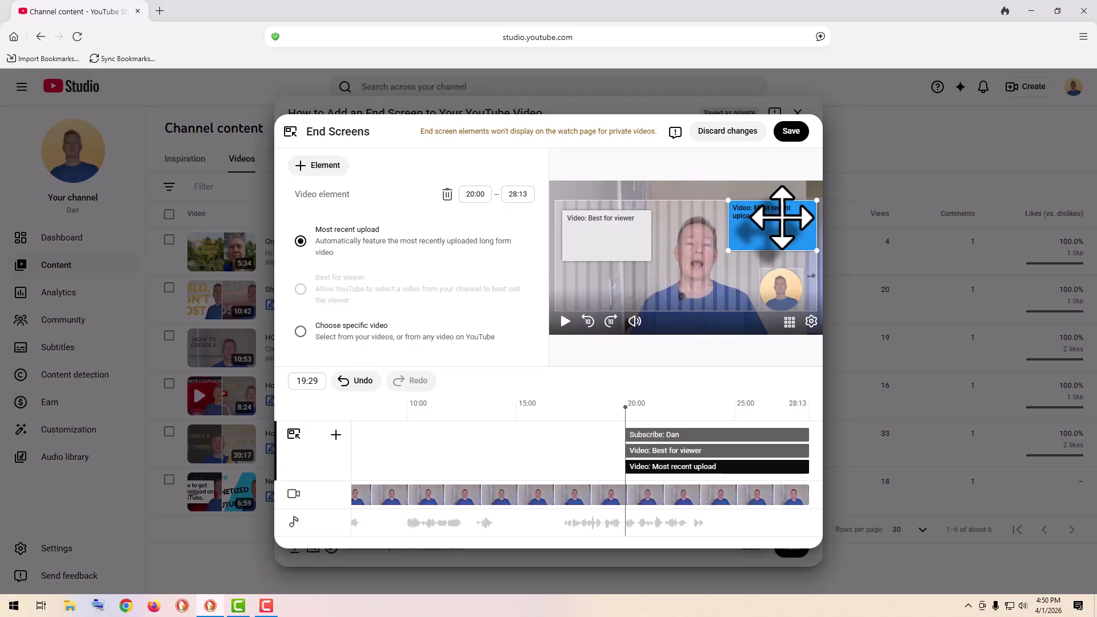
# Step: Examine the specific playlist and specific channel choices available for another end screen element without choosing any
pyautogui.click(319, 165)
pyautogui.click(320, 197)
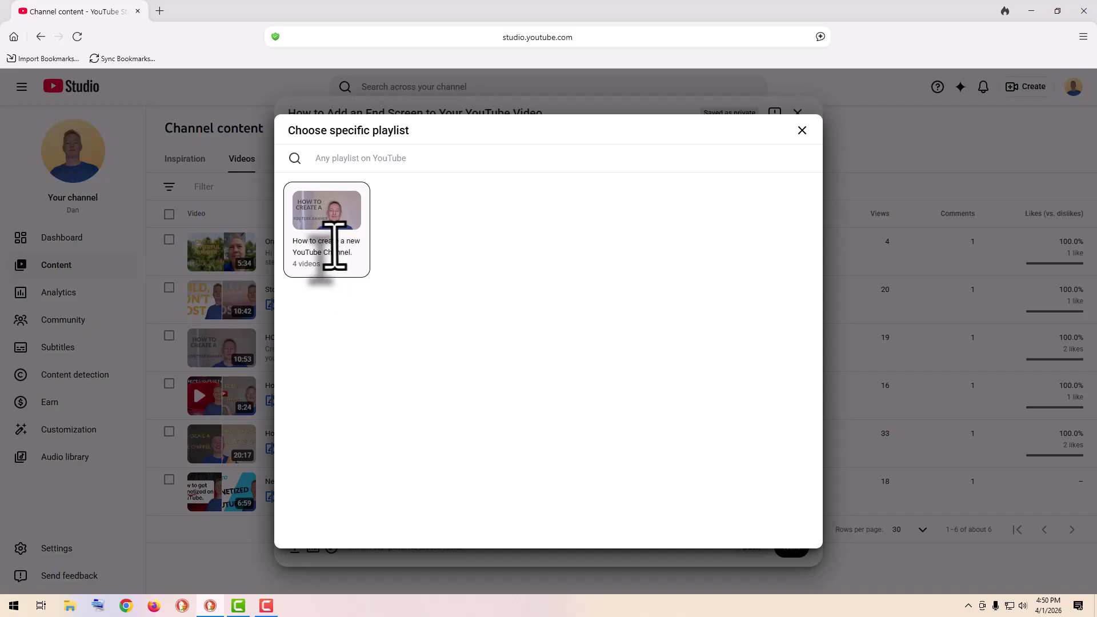
pyautogui.click(802, 130)
pyautogui.click(320, 212)
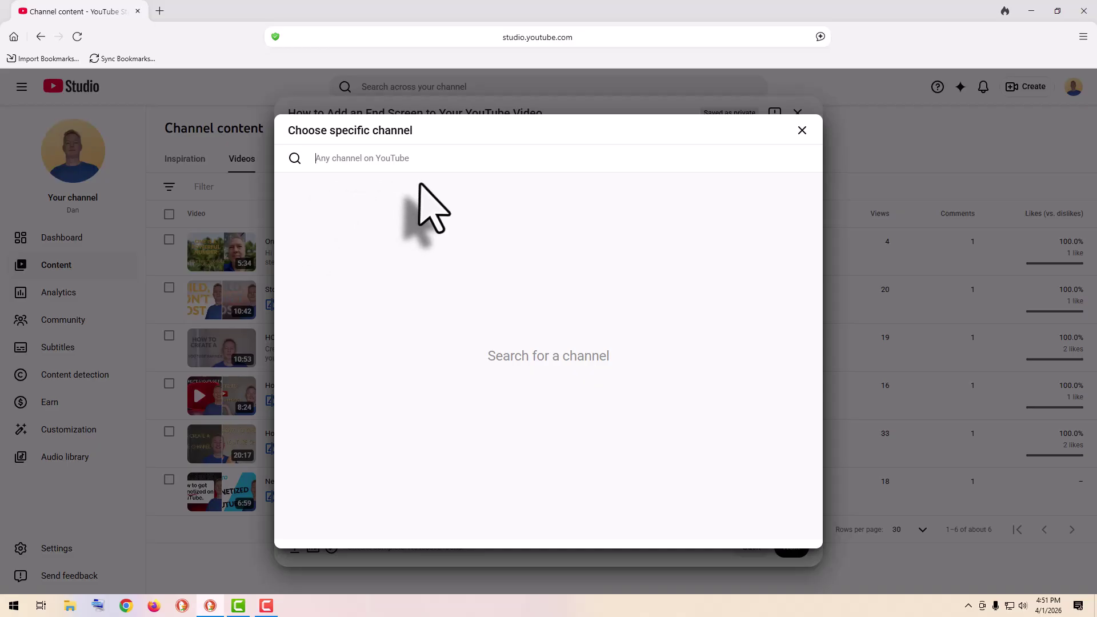
pyautogui.click(803, 131)
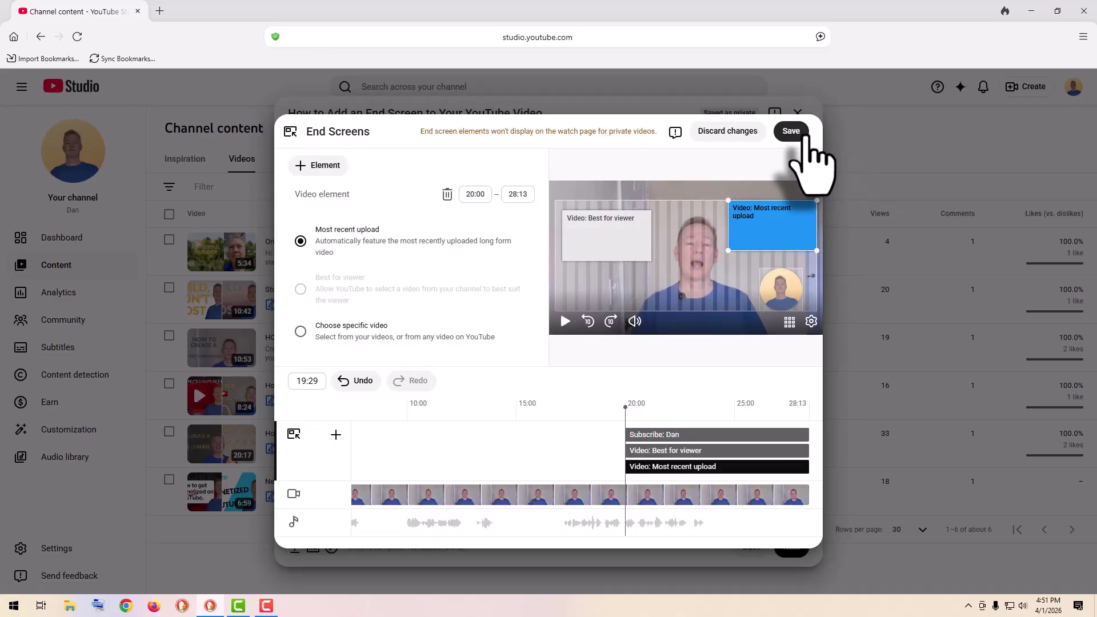
# Step: Set the second video element to the specific video "HOW TO MAKE A YOUTUBE BANNER" and play the end screen preview
pyautogui.click(299, 338)
pyautogui.click(300, 336)
pyautogui.click(565, 341)
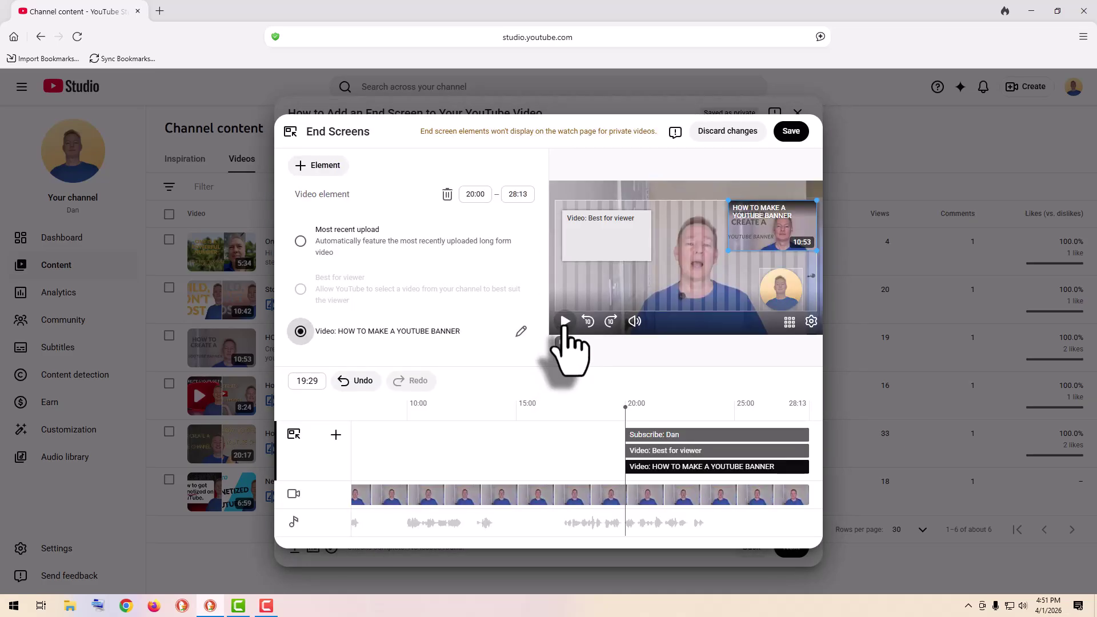
pyautogui.click(565, 325)
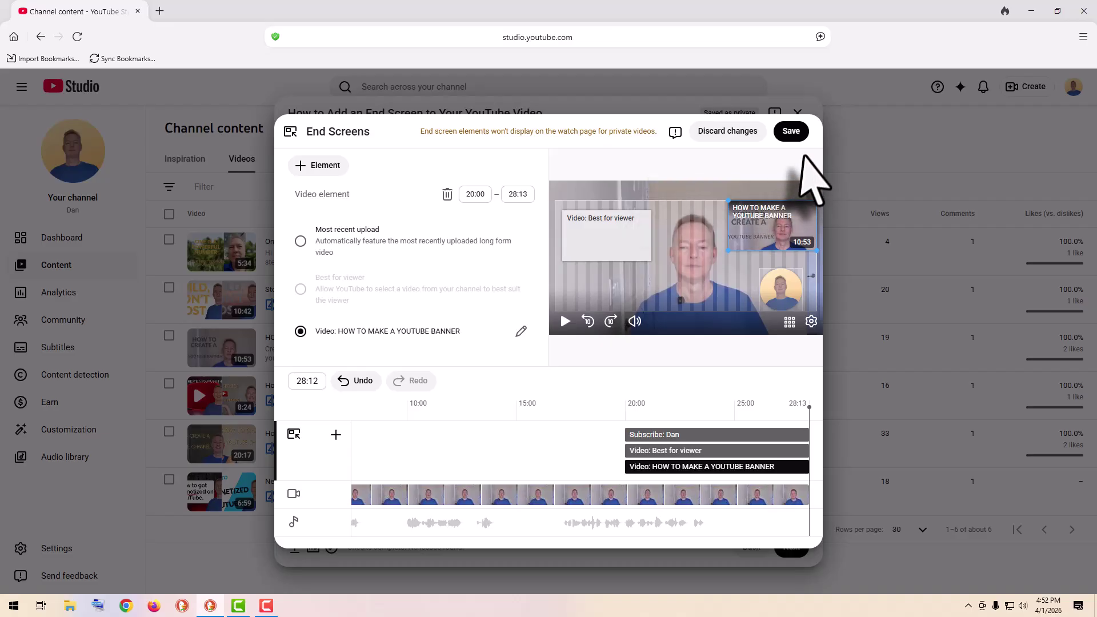
# Step: Save the end screen, advance the upload to the Visibility page, and close the upload dialog
pyautogui.click(795, 132)
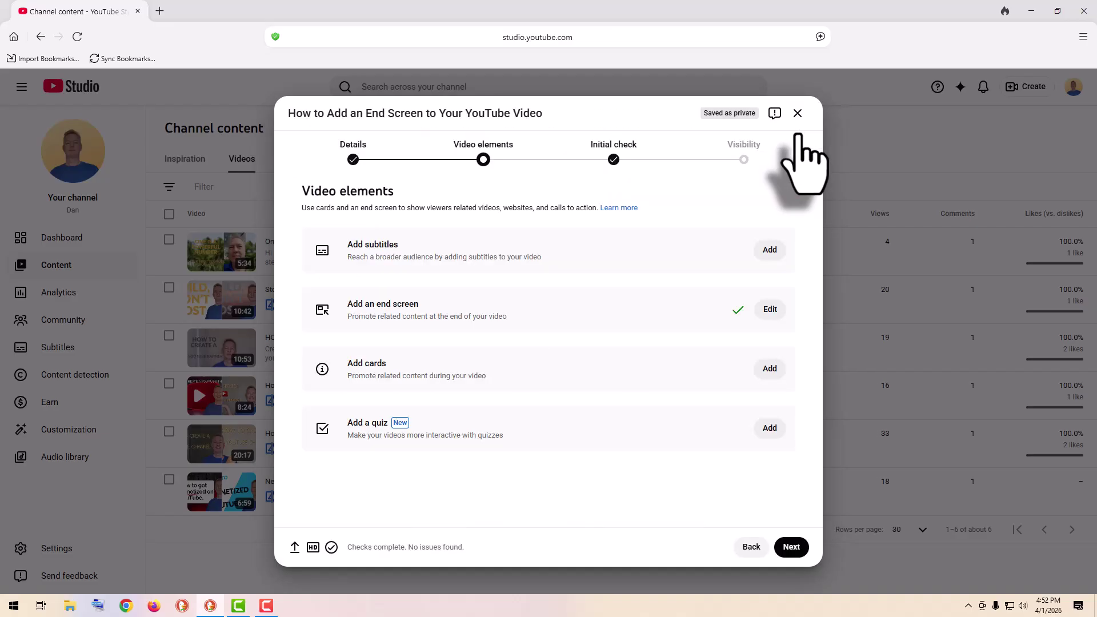
pyautogui.click(786, 547)
pyautogui.click(791, 547)
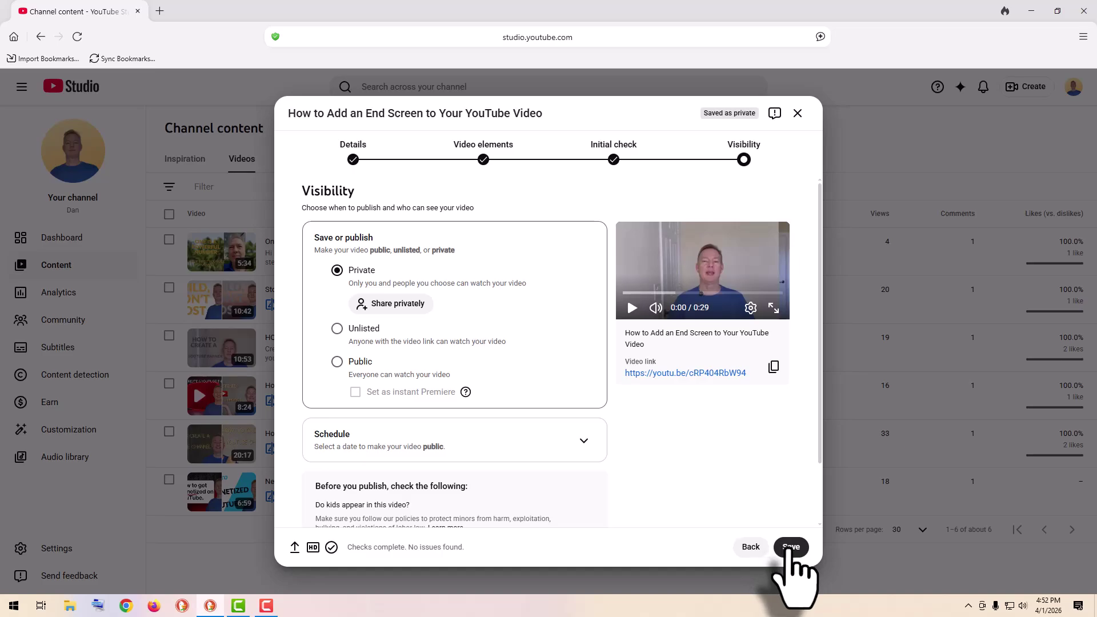
pyautogui.click(795, 114)
# Step: Open the end screen editor of the published "HOW TO MAKE A YOUTUBE BANNER" video and apply the "1 video, 1 subscribe" template
pyautogui.click(378, 386)
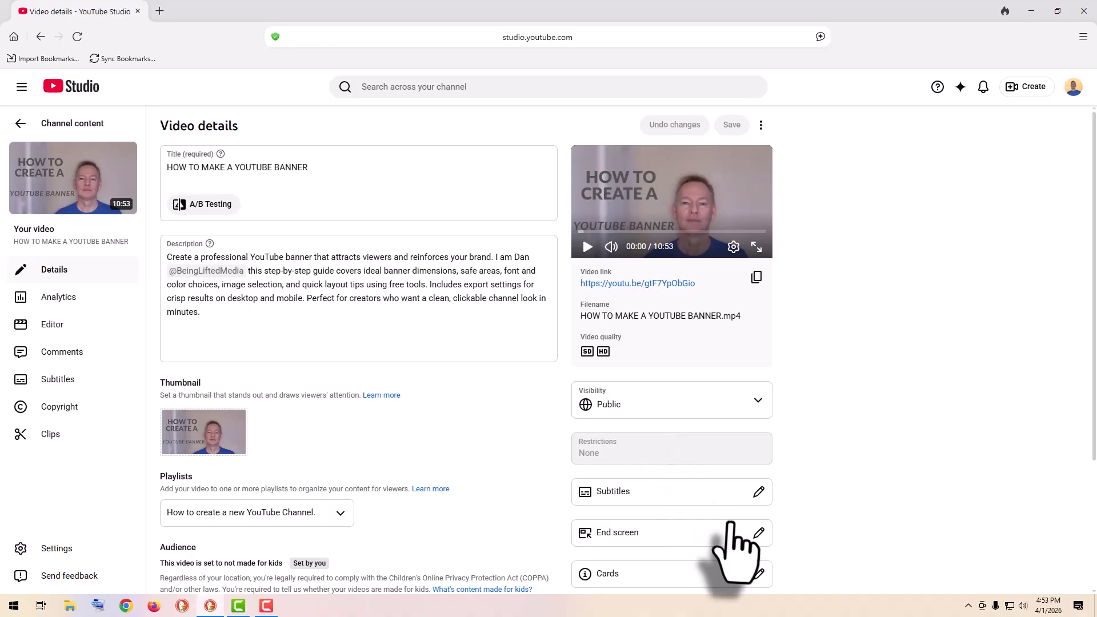
pyautogui.click(765, 538)
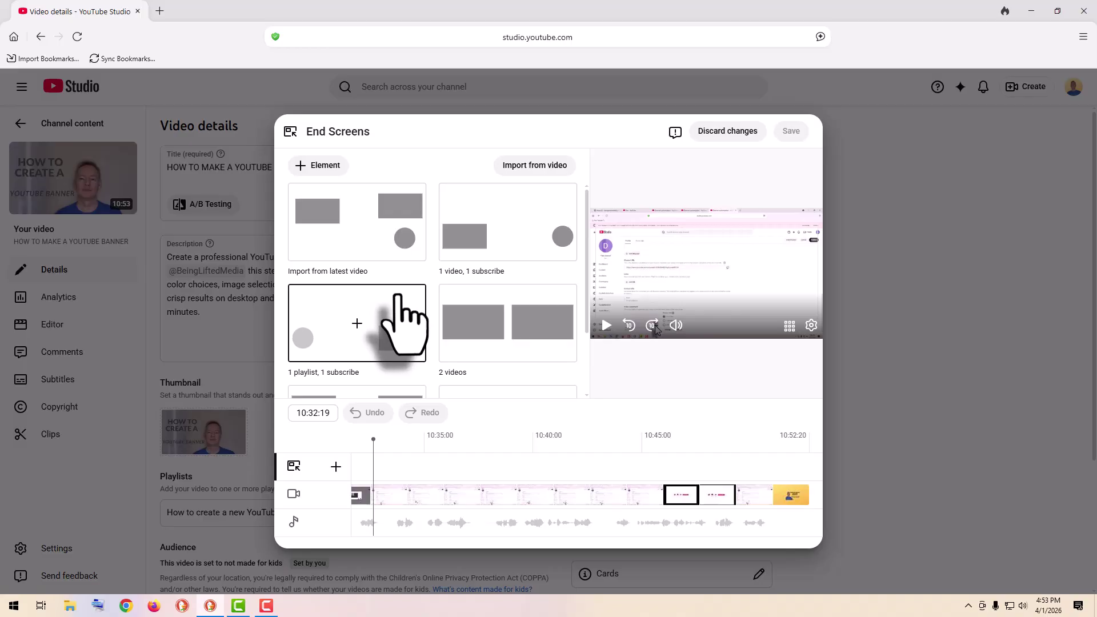
pyautogui.click(511, 254)
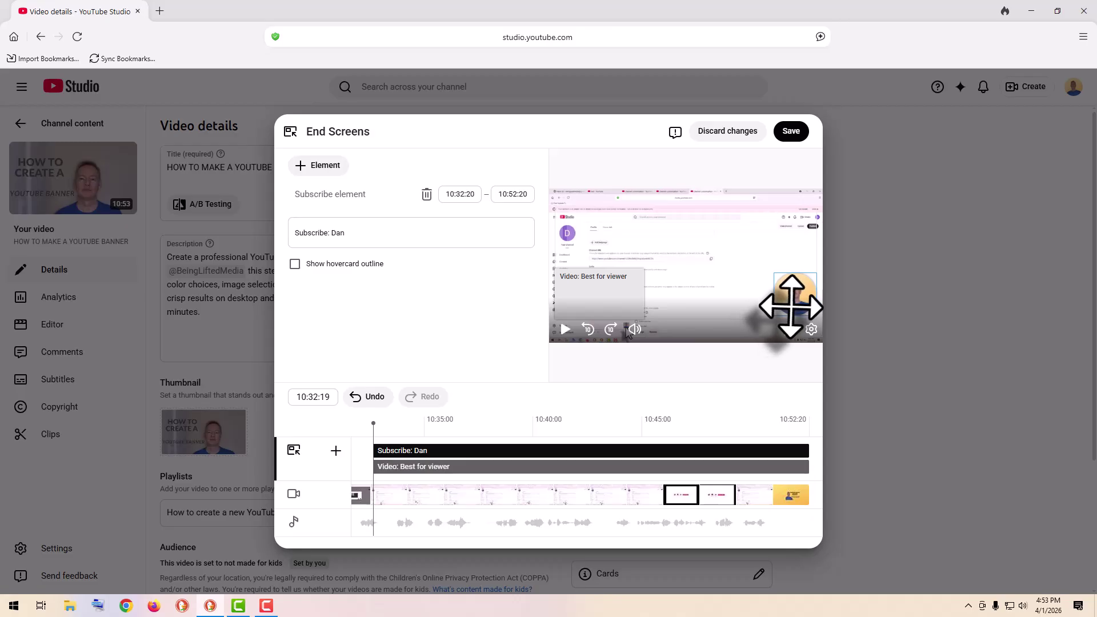
# Step: Position the subscribe element in the upper right of the video frame and the video element in the lower right below it
pyautogui.moveTo(632, 299); pyautogui.dragTo(792, 231)
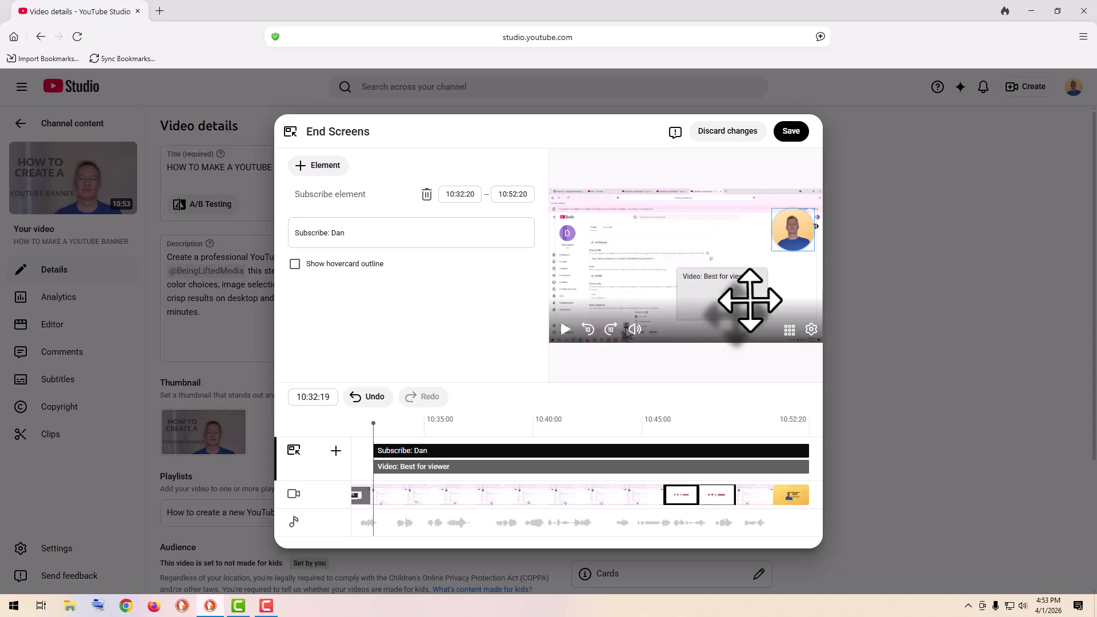
pyautogui.moveTo(750, 300); pyautogui.dragTo(792, 289)
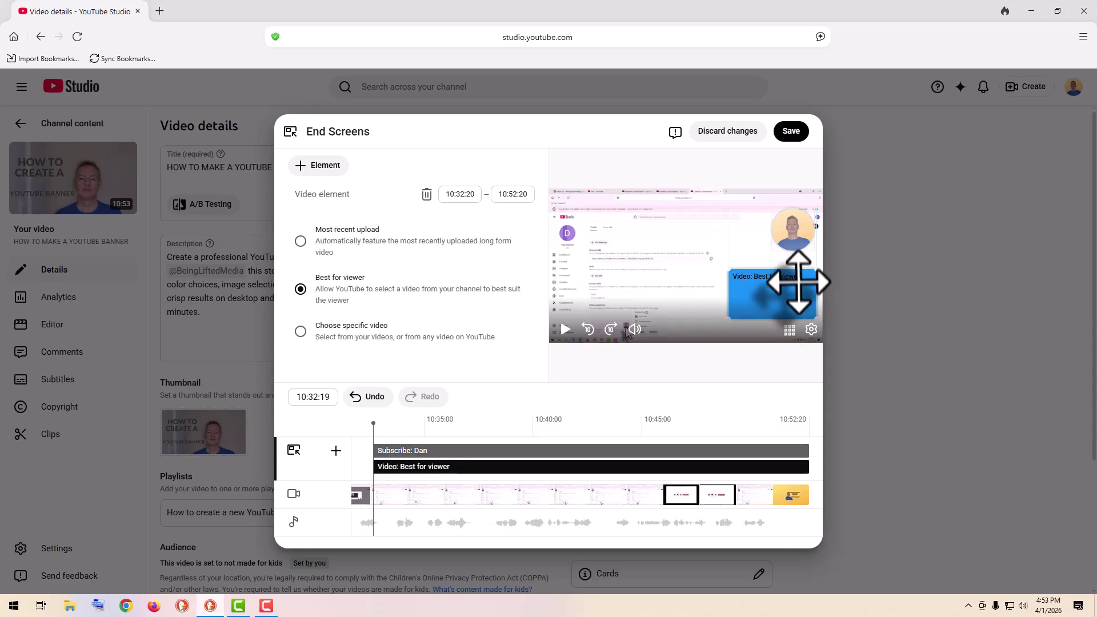
pyautogui.moveTo(798, 237); pyautogui.dragTo(783, 235)
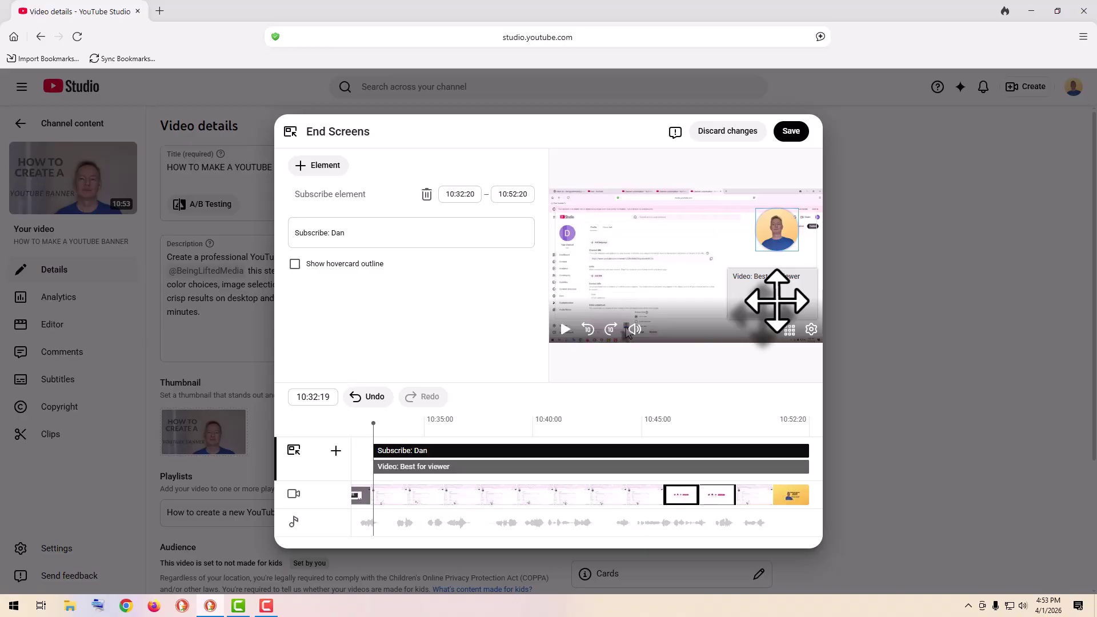
# Step: Set the video element to the specific video "Stop Uploading Randomly Start Building Strategically"
pyautogui.click(777, 302)
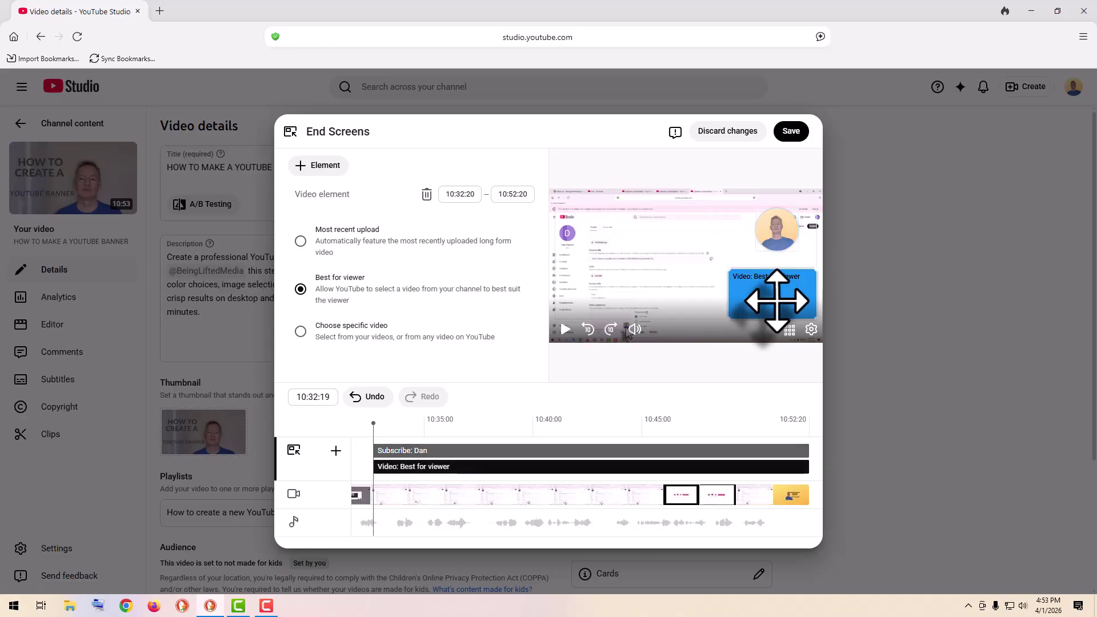
pyautogui.click(351, 329)
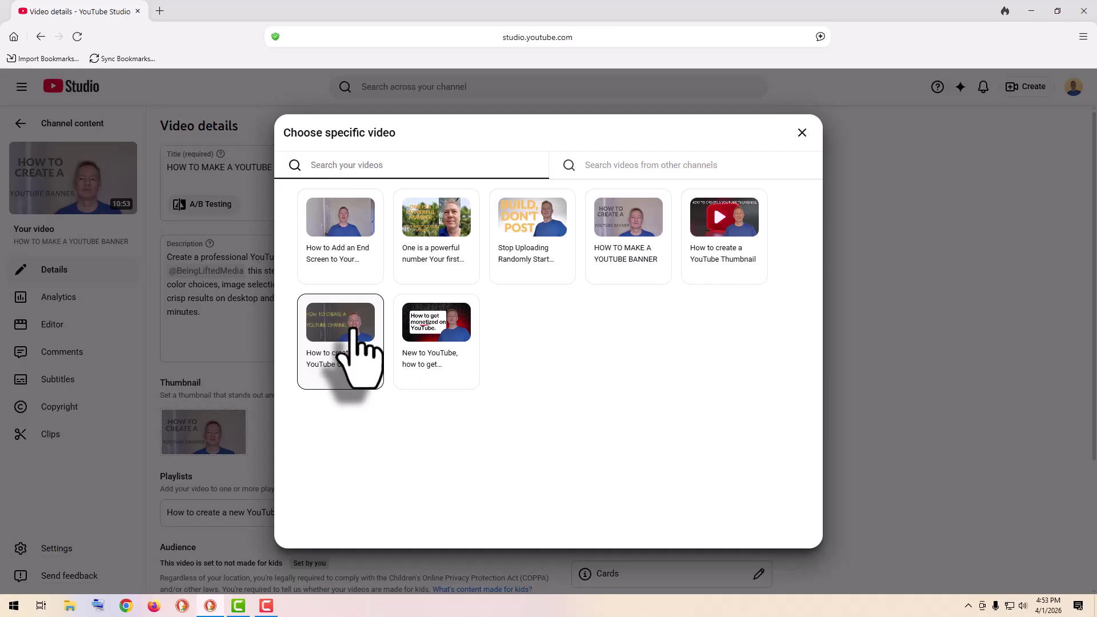
pyautogui.click(529, 246)
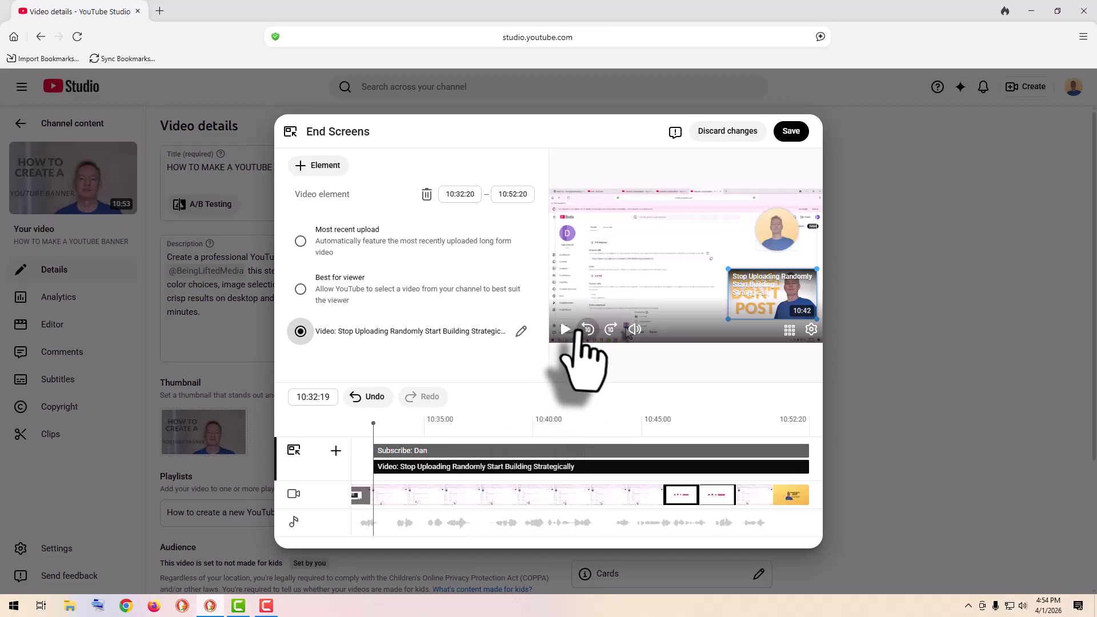
# Step: Play a short preview of the banner video's end screen and save the end screen
pyautogui.click(566, 330)
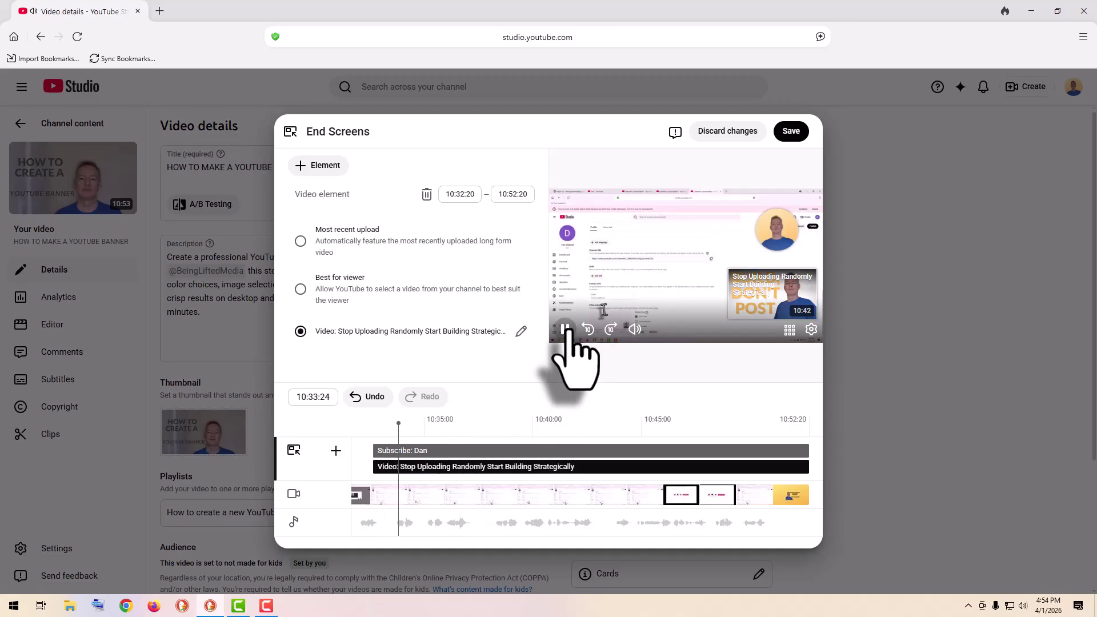
pyautogui.click(566, 330)
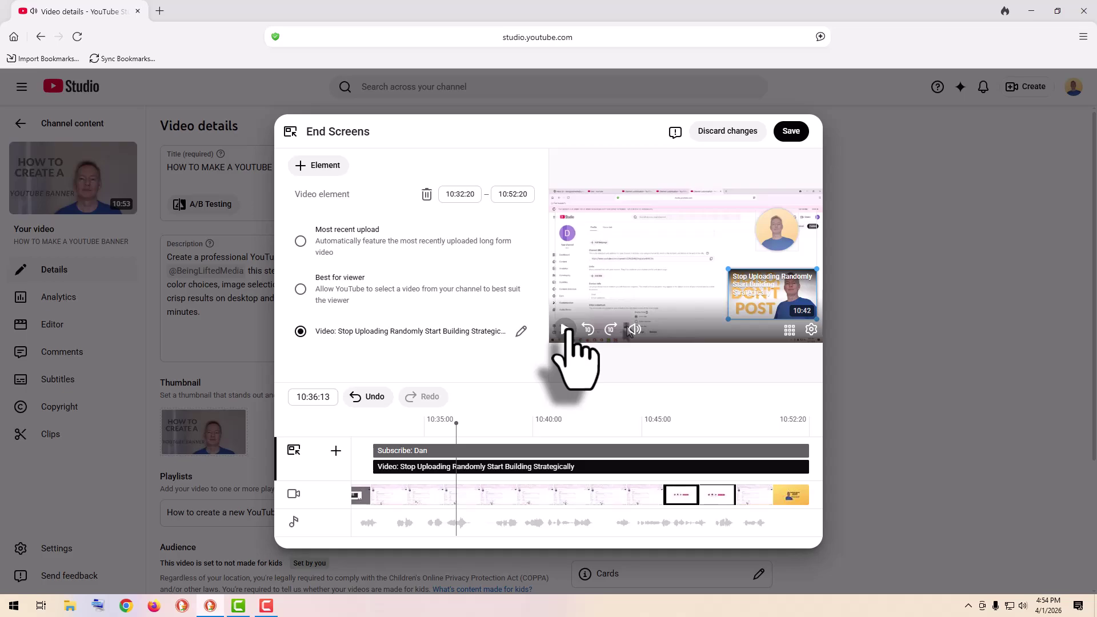
pyautogui.click(791, 131)
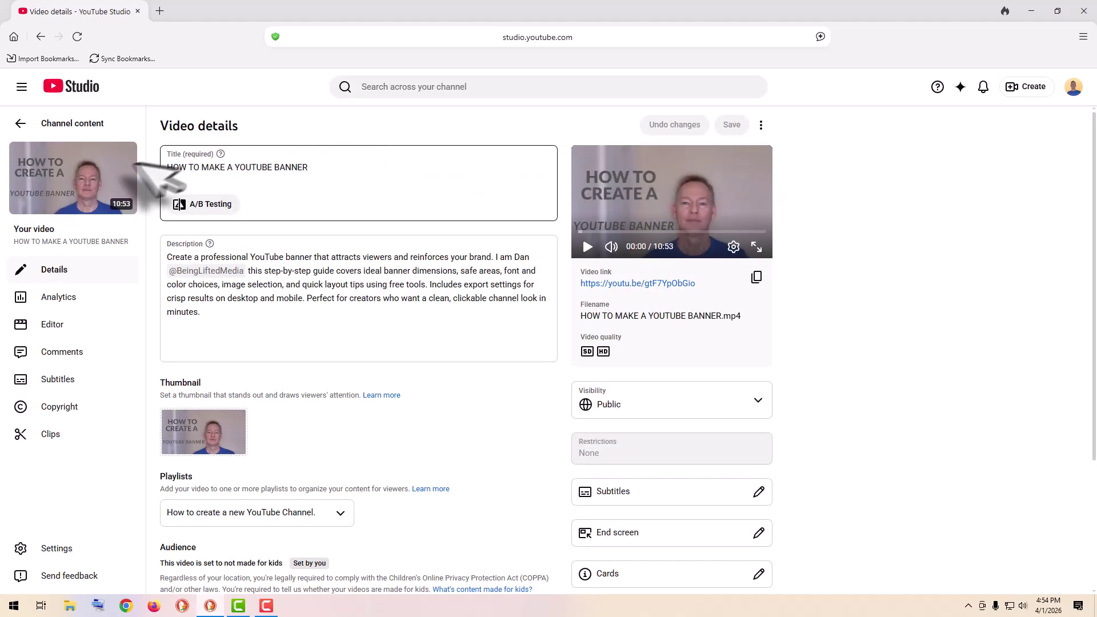
# Step: Open the banner video's watch page, play it and skip near its end to check the end screen and subscribe hovercard
pyautogui.click(84, 177)
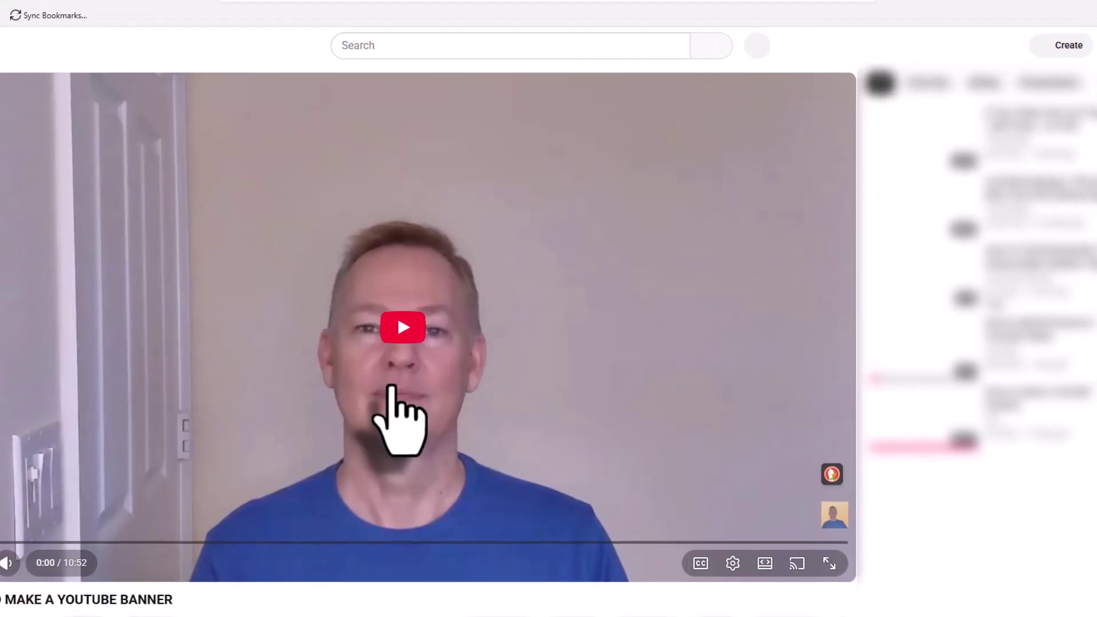
pyautogui.click(408, 371)
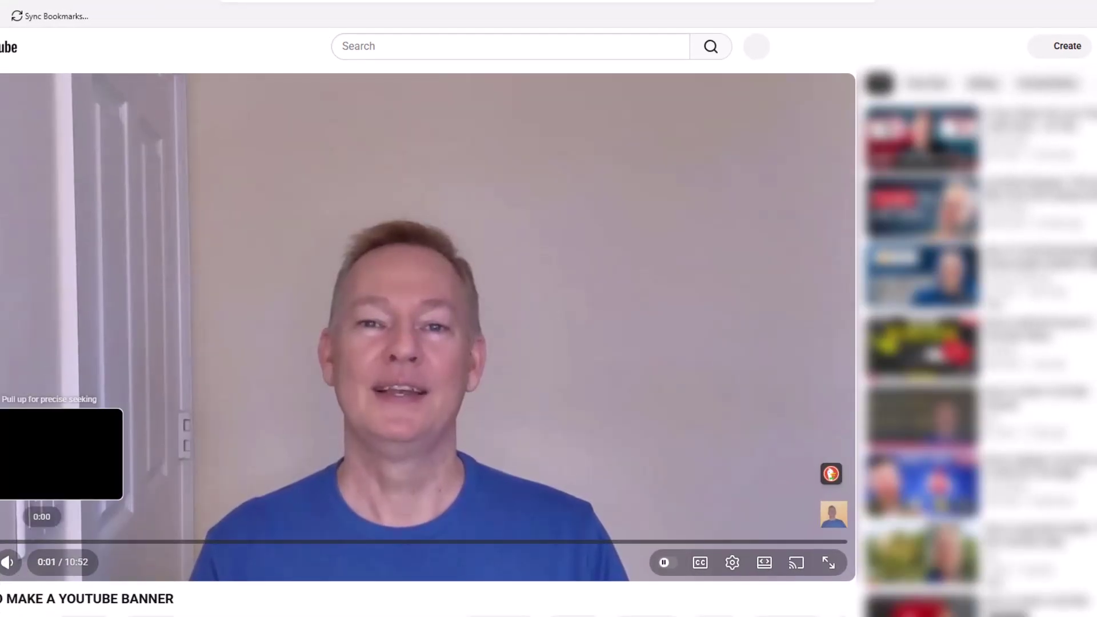
pyautogui.moveTo(8, 542); pyautogui.dragTo(846, 562)
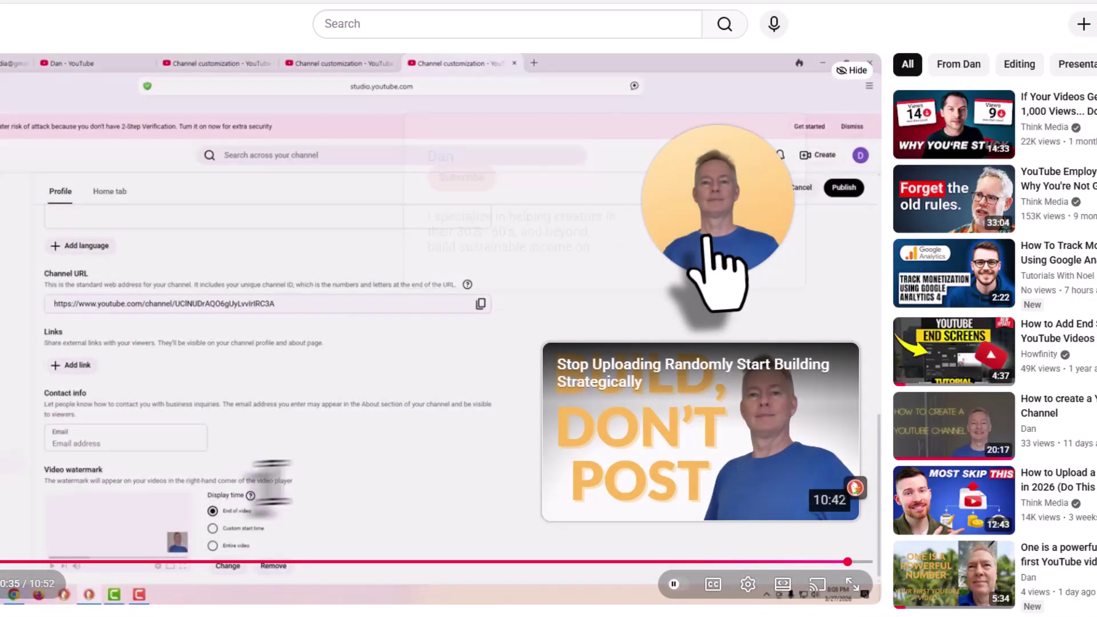
pyautogui.moveTo(709, 243)
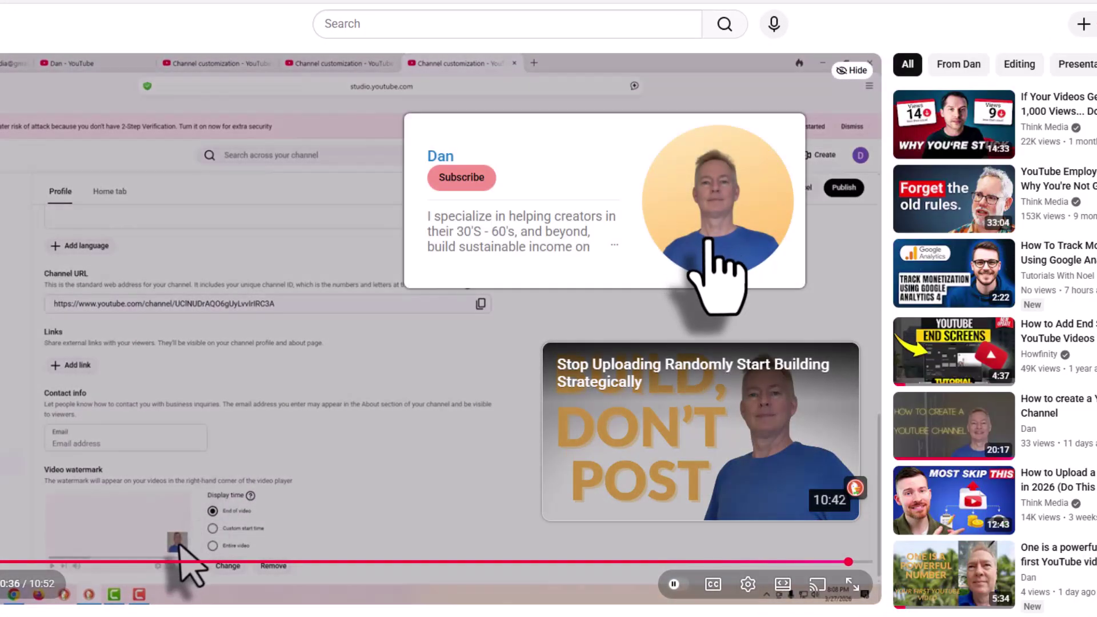